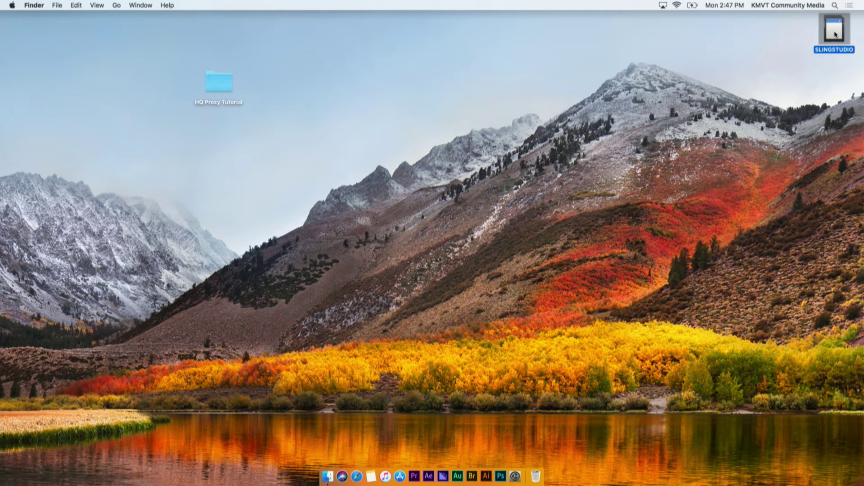
# Browse SLINGSTUDIO > SlingStudio > SlingStudioProjects and select the HQ Proxy Tutorial folder
pyautogui.doubleClick(834, 31)
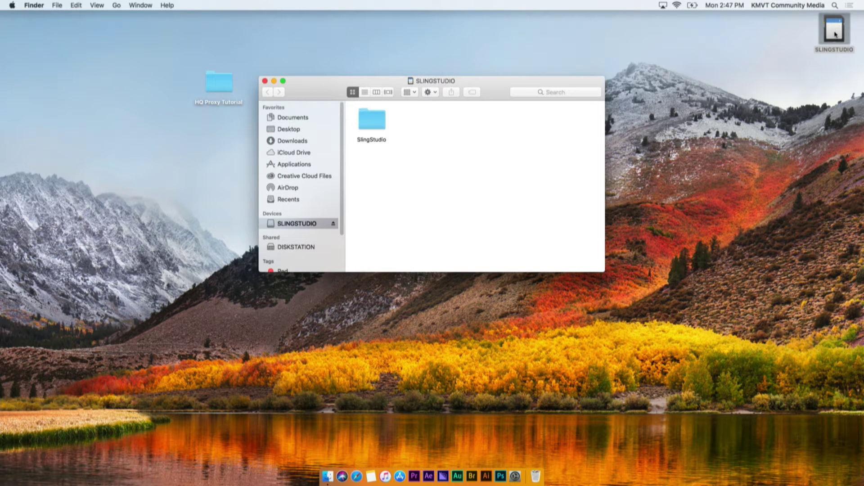
pyautogui.doubleClick(372, 123)
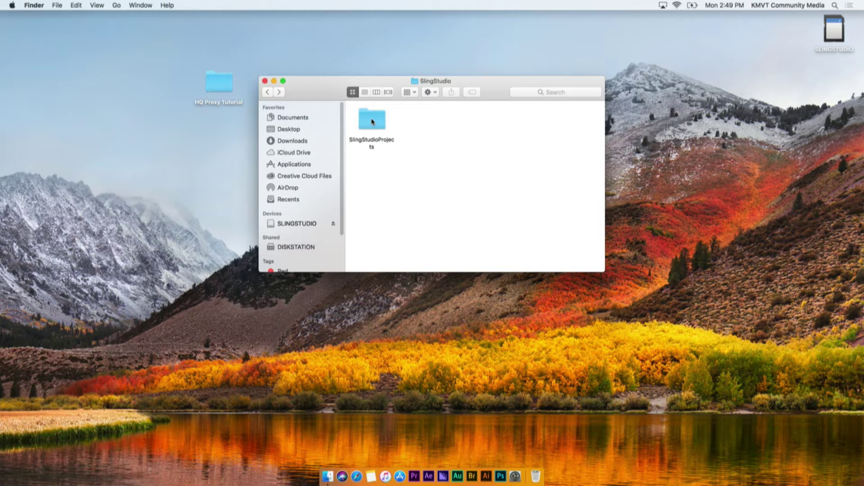
pyautogui.doubleClick(372, 122)
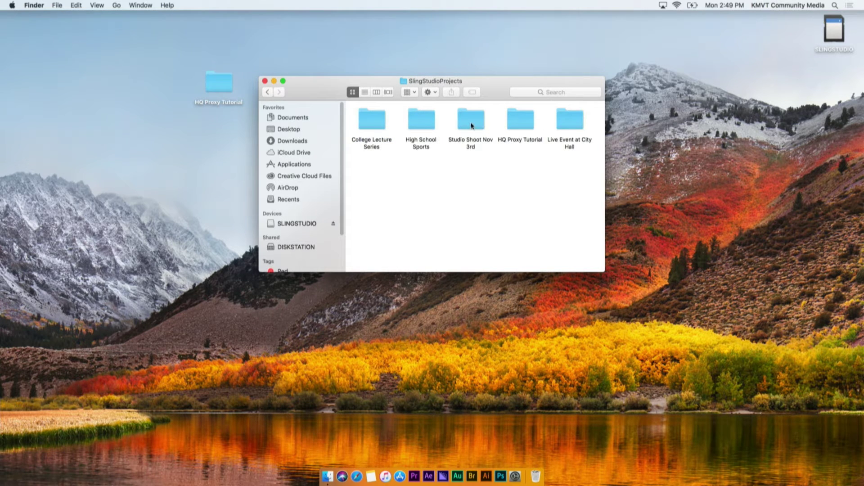
pyautogui.click(519, 124)
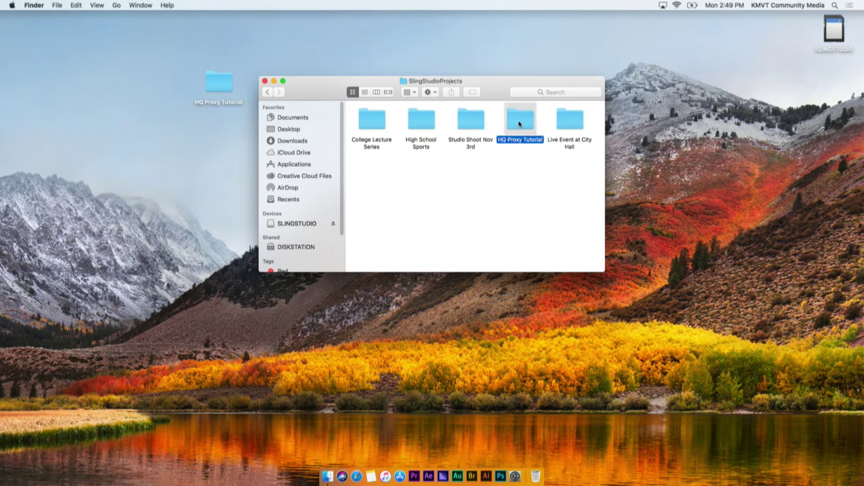
# Copy HQ Proxy Tutorial into the desktop tutorial folder and open its My Project.prproj
pyautogui.moveTo(520, 123); pyautogui.dragTo(220, 81)
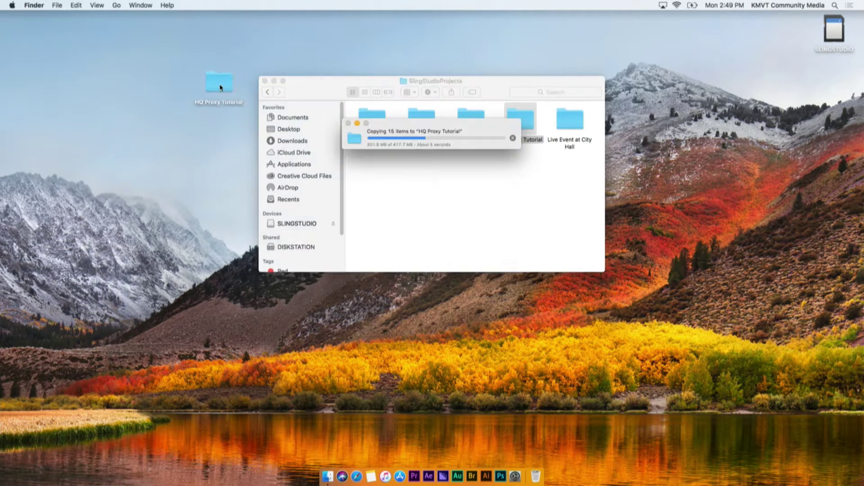
pyautogui.doubleClick(219, 81)
pyautogui.click(456, 136)
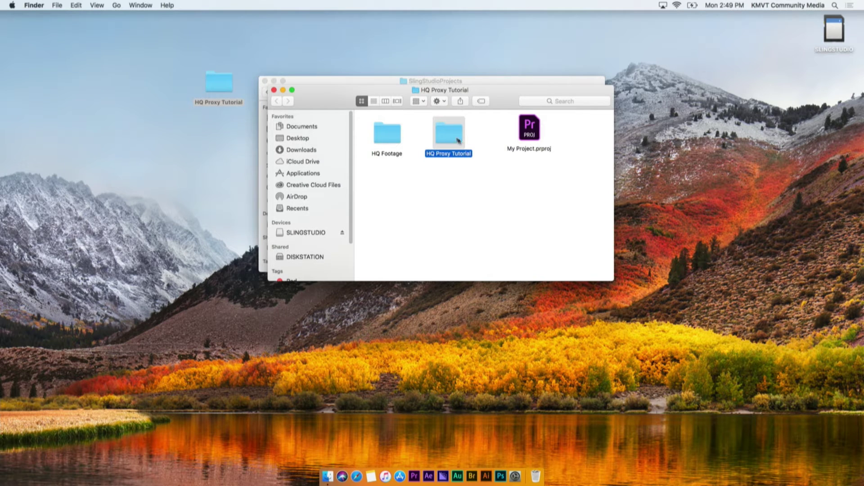
pyautogui.doubleClick(530, 128)
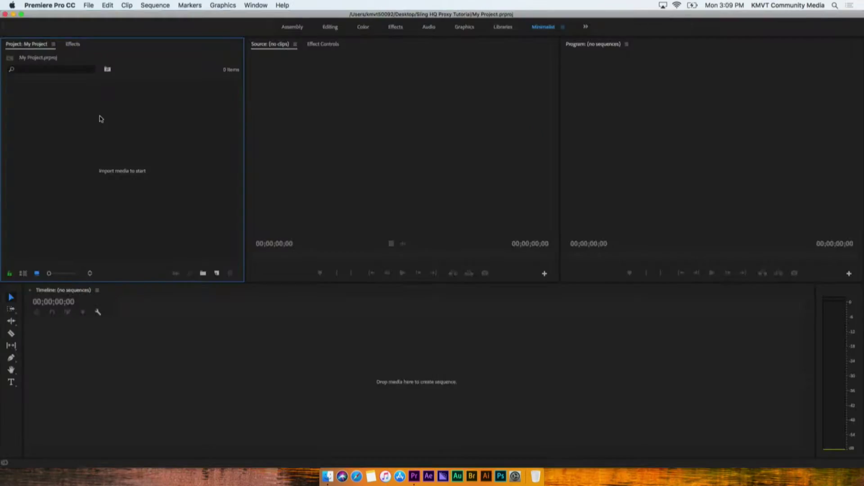
# Open the Sling Studio panel from Window > Extensions and reposition it in the workspace
pyautogui.click(256, 5)
pyautogui.moveTo(270, 40)
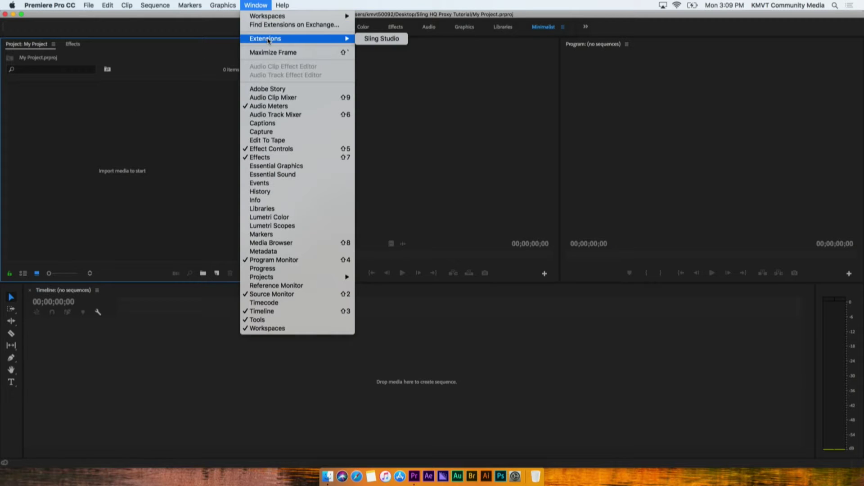
pyautogui.click(382, 39)
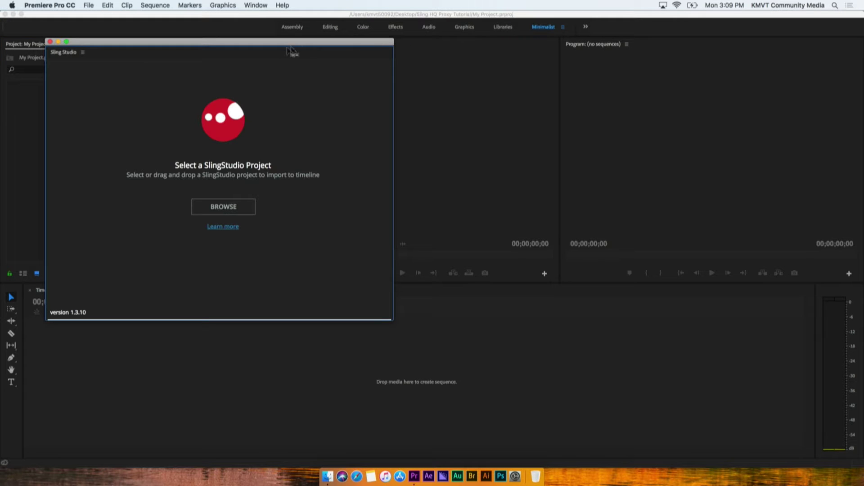
pyautogui.moveTo(60, 56); pyautogui.dragTo(180, 126)
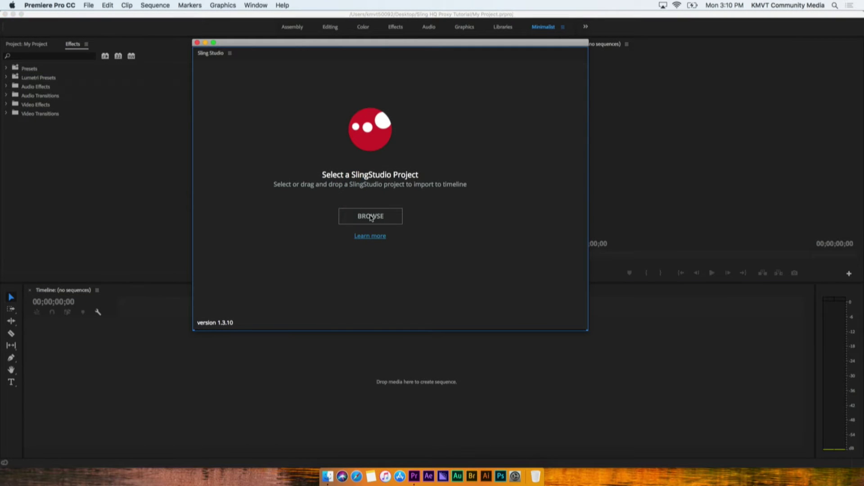
# Choose Desktop > Sling HQ Proxy Tutorial > HQ Proxy Tutorial as the project and start syncing camera videos
pyautogui.click(370, 216)
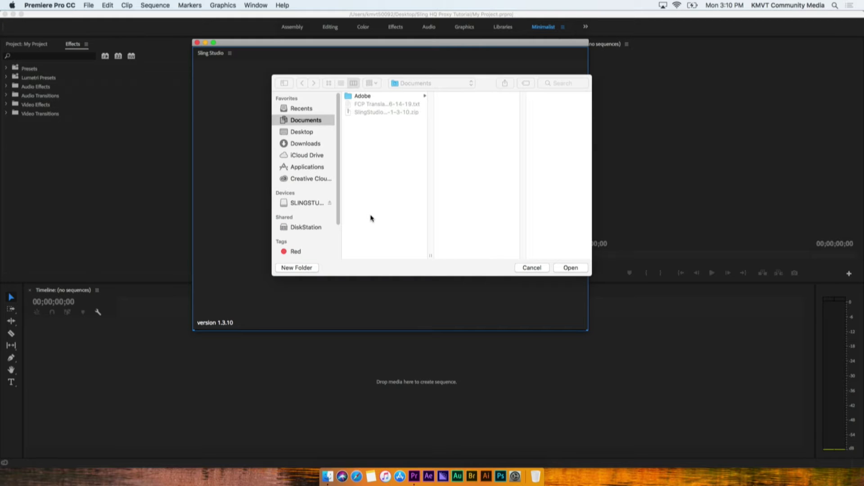
pyautogui.click(299, 133)
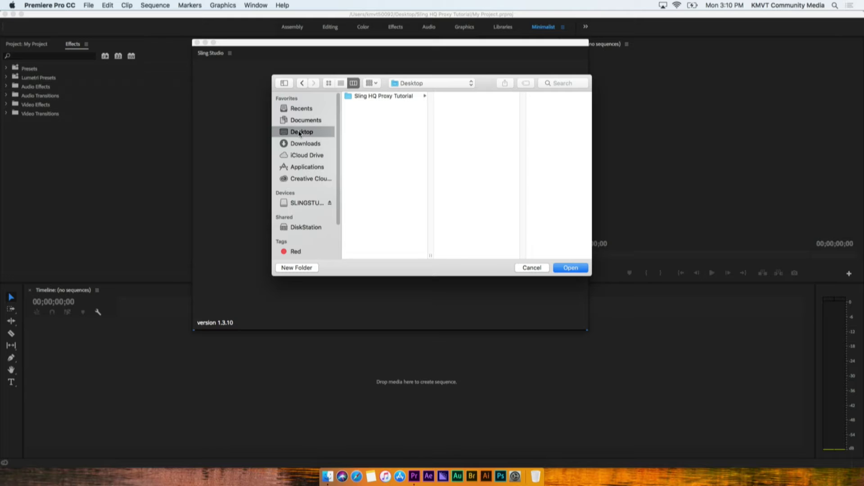
pyautogui.click(390, 97)
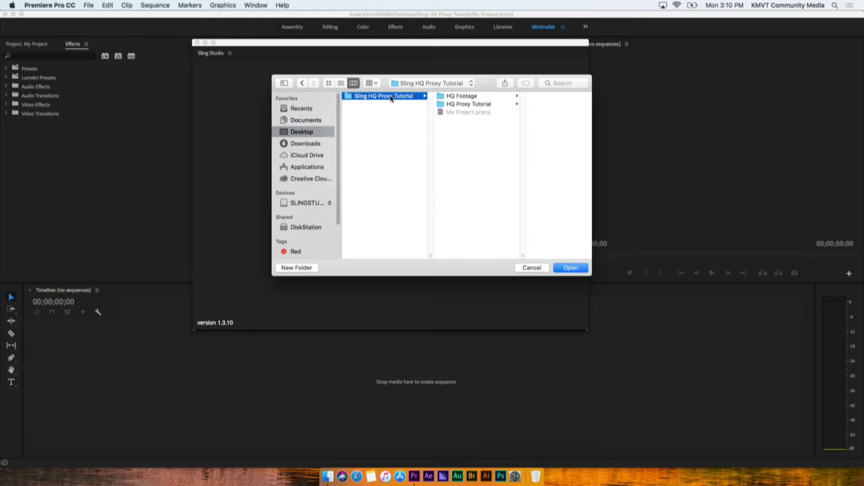
pyautogui.click(464, 106)
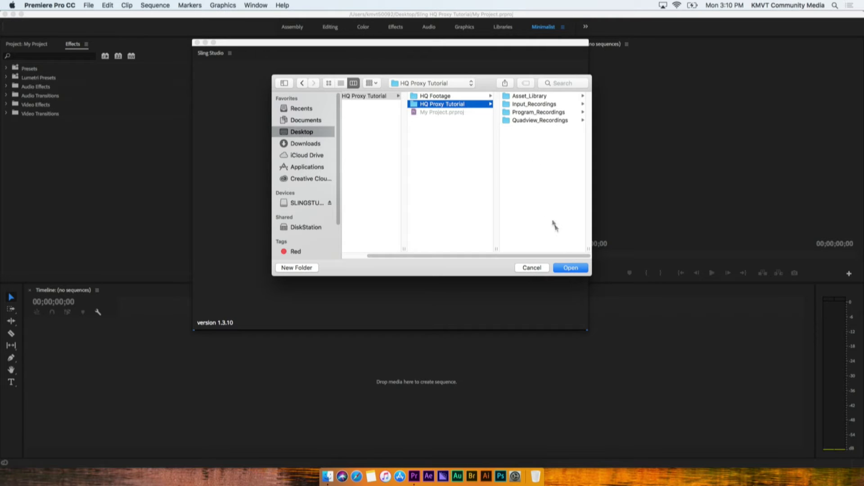
pyautogui.click(575, 270)
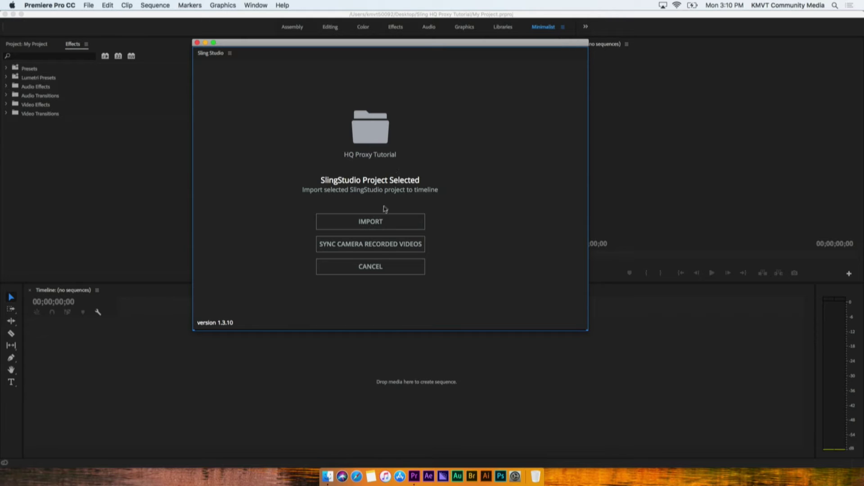
pyautogui.click(381, 246)
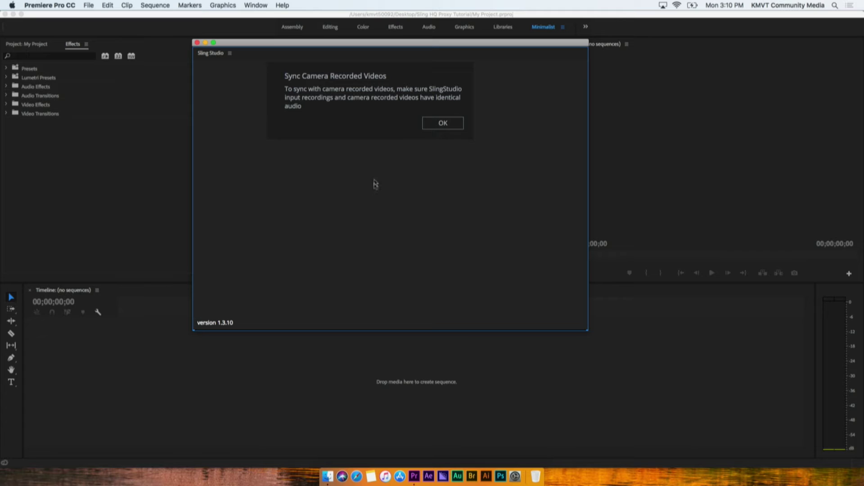
# Dismiss the audio notice, assign the HQ Footage folder to the cameras, and run Sync and Import
pyautogui.click(439, 124)
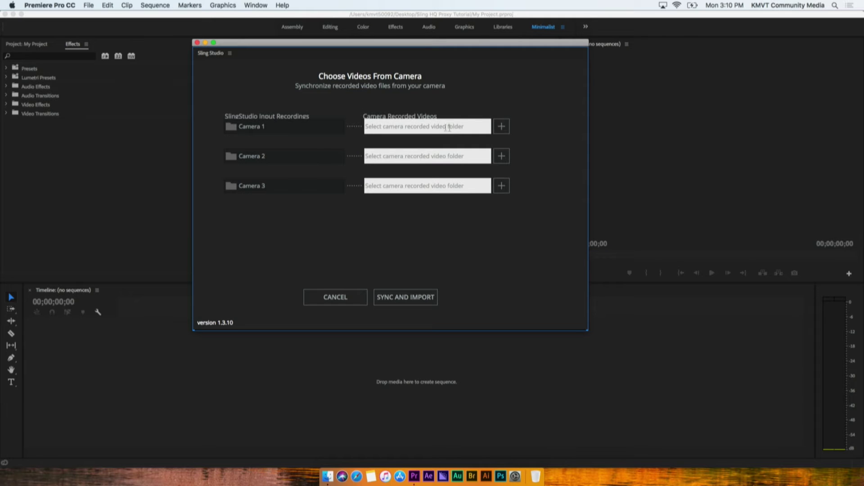
pyautogui.click(502, 126)
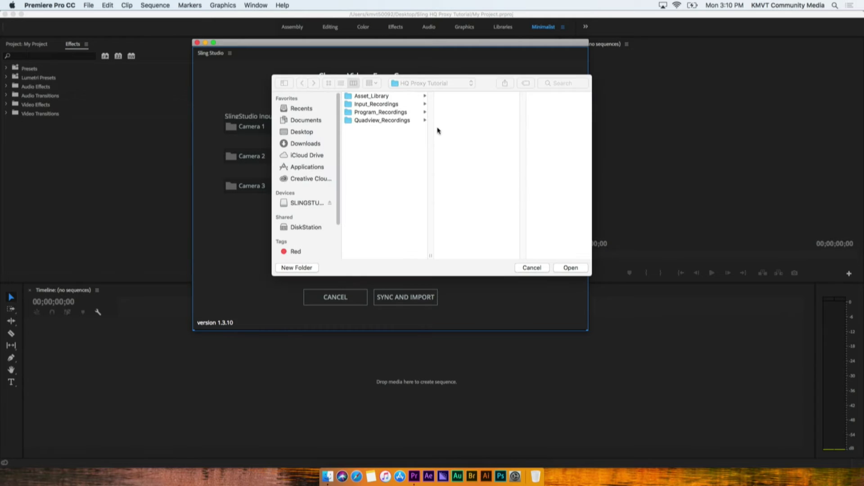
pyautogui.click(423, 85)
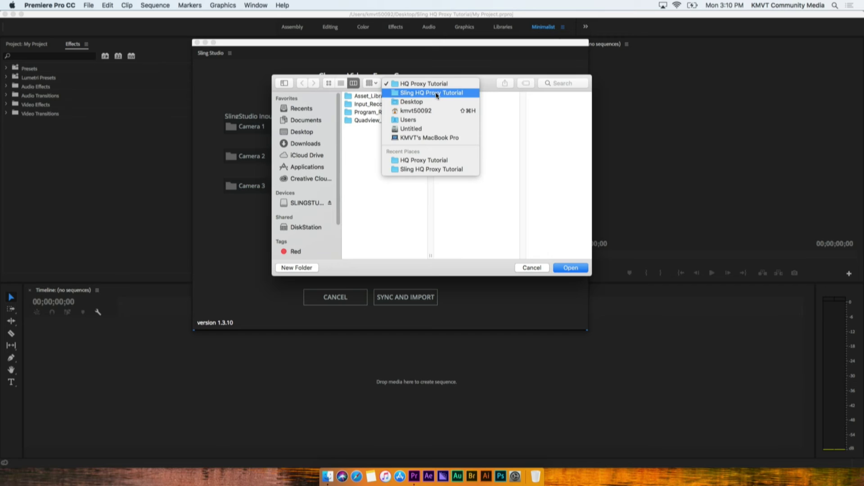
pyautogui.click(436, 93)
pyautogui.click(453, 98)
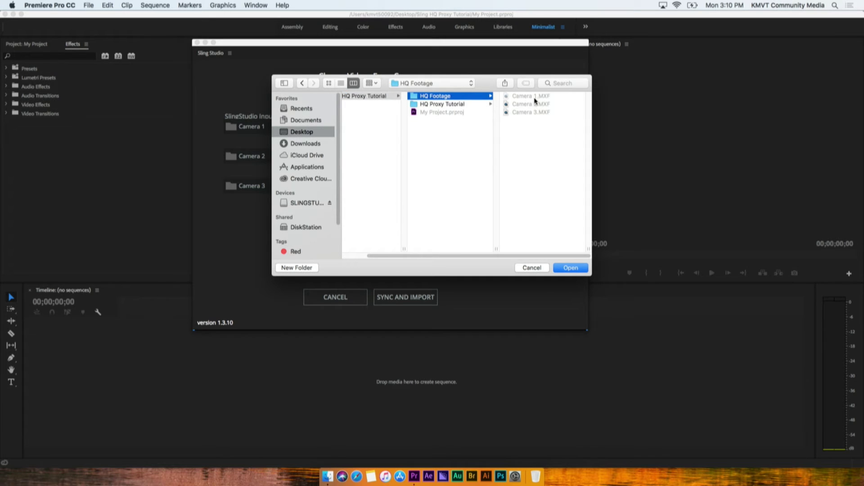
pyautogui.click(571, 268)
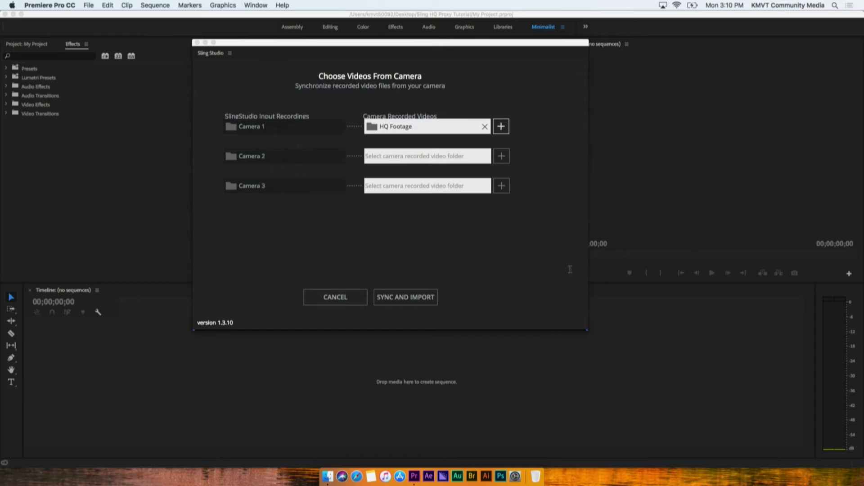
pyautogui.click(501, 156)
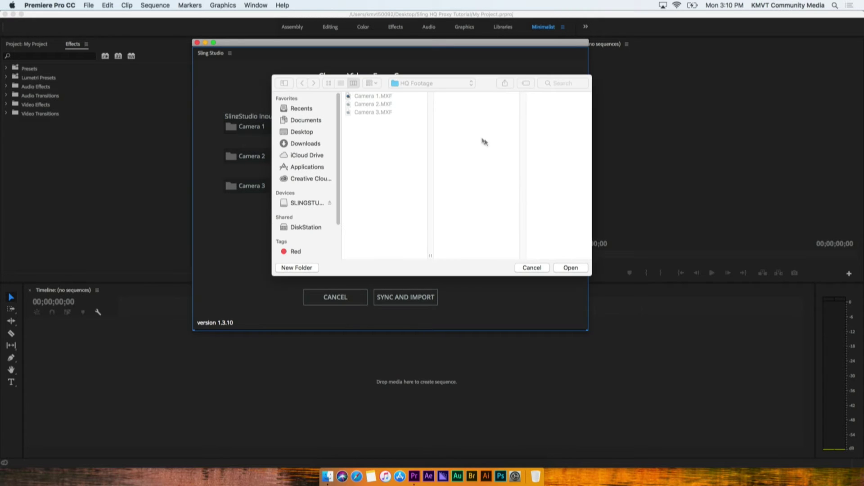
pyautogui.click(571, 268)
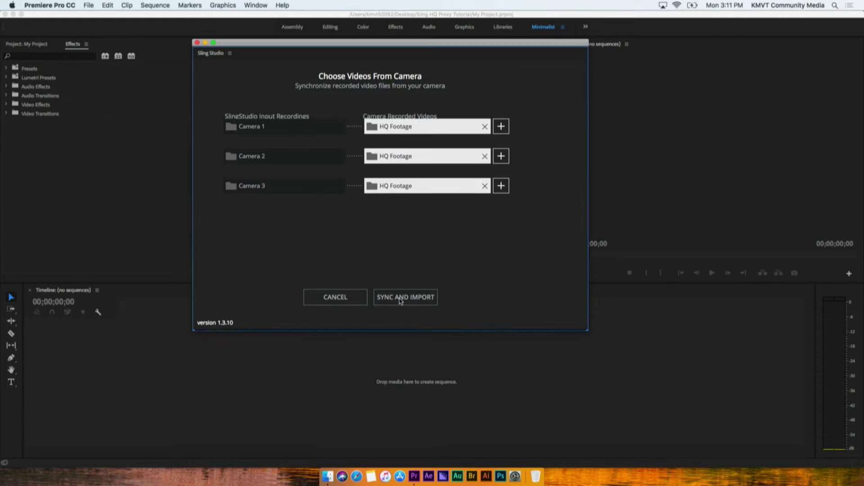
pyautogui.click(401, 299)
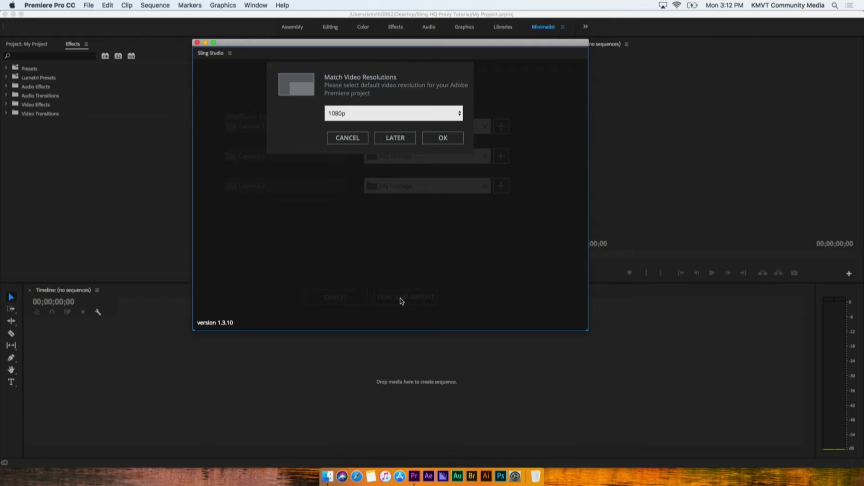
# Import at 1080p resolution, confirm the success message, and close the Sling Studio panel
pyautogui.click(460, 113)
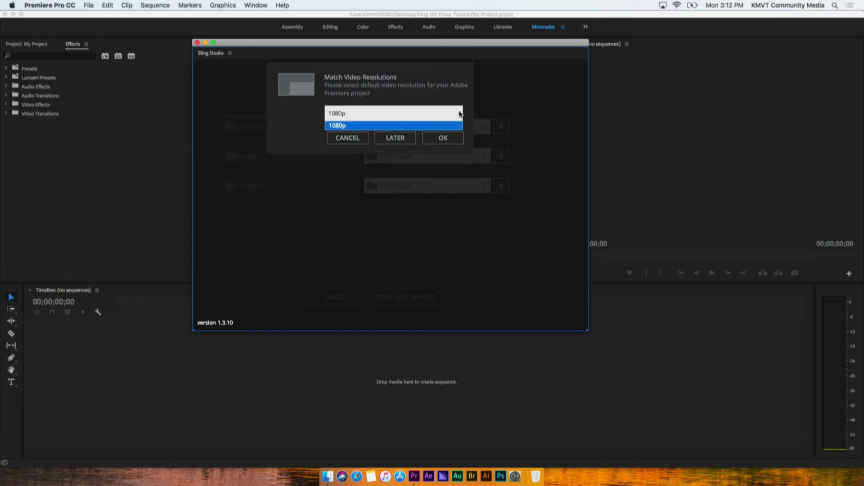
pyautogui.click(457, 125)
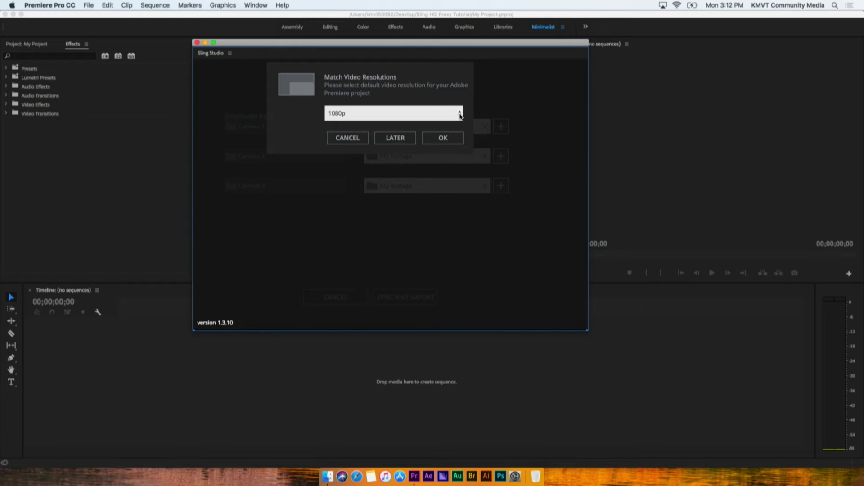
pyautogui.click(443, 138)
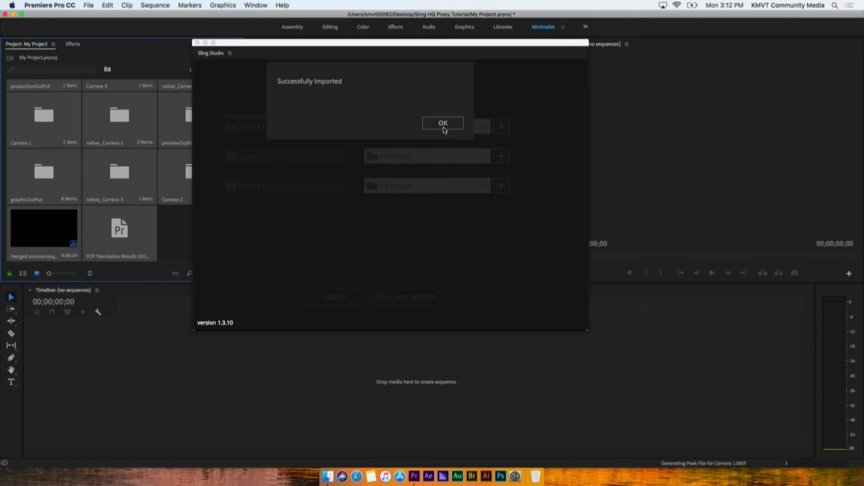
pyautogui.click(443, 125)
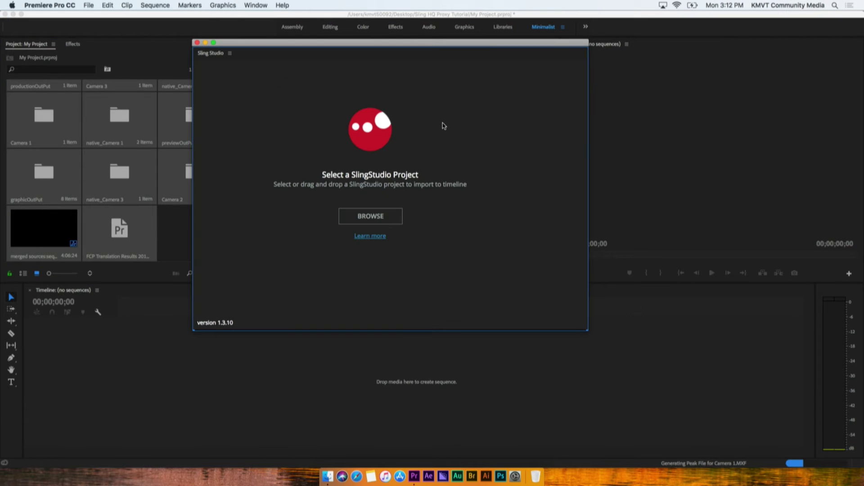
pyautogui.click(197, 44)
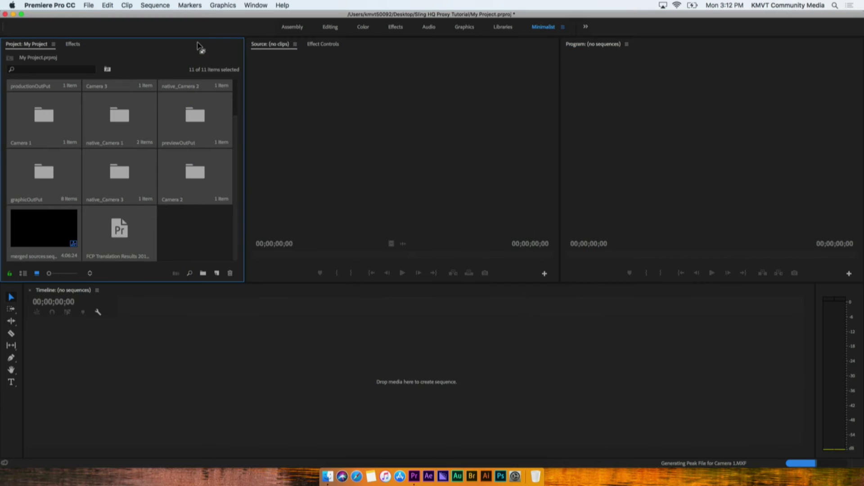
pyautogui.click(177, 239)
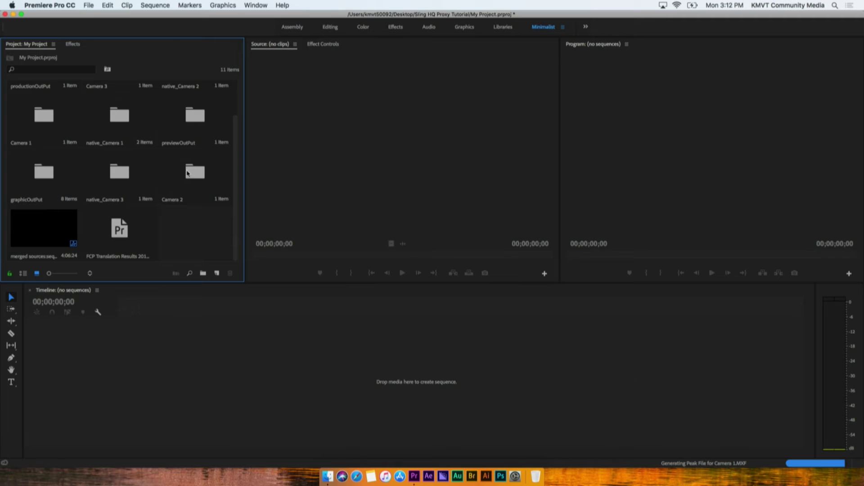
# Open the merged sources sequence in a maximized Timeline and zoom in on its start
pyautogui.doubleClick(43, 223)
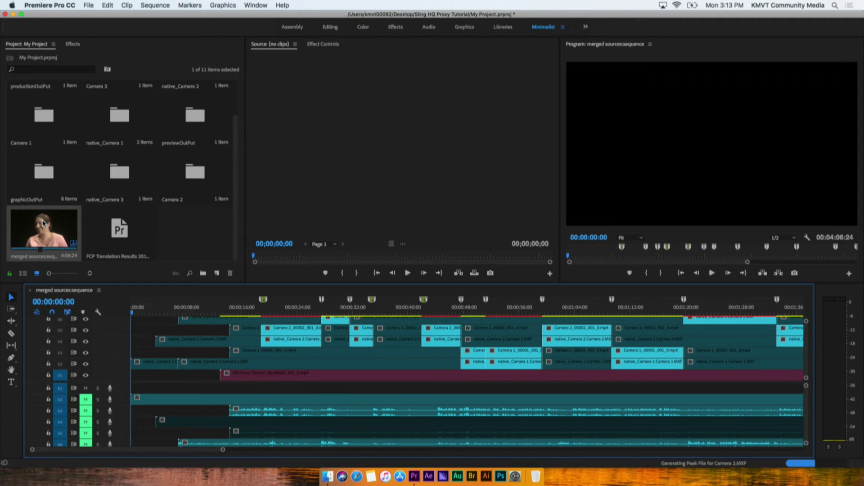
pyautogui.press('`')
pyautogui.moveTo(156, 451); pyautogui.dragTo(147, 465)
pyautogui.press('=')
pyautogui.press('=')
pyautogui.press('=')
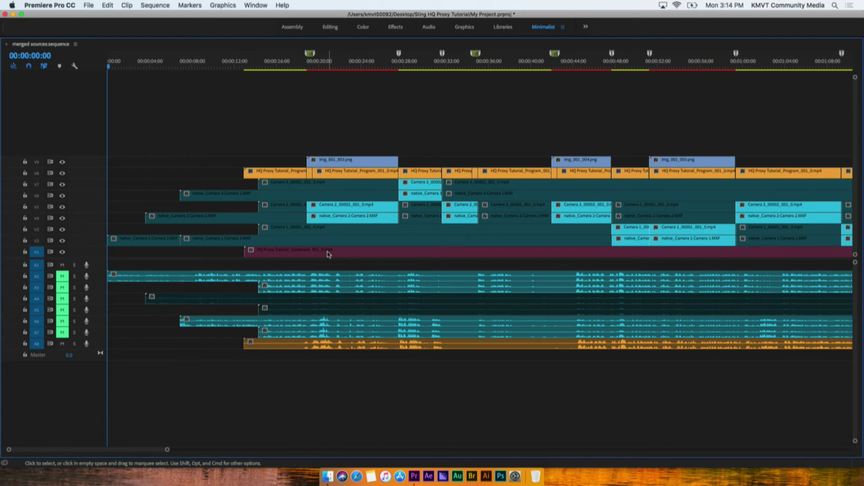
# Uncheck Enable on both Camera 2 clips near the start of track V5
pyautogui.click(293, 210)
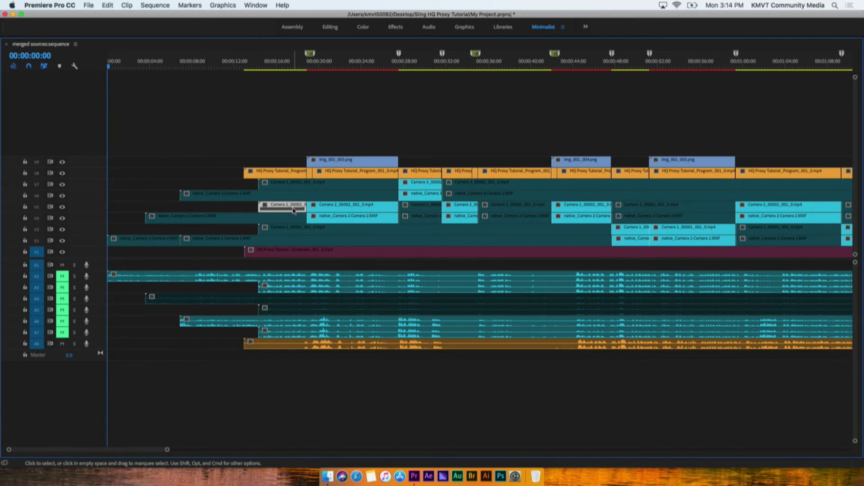
pyautogui.click(328, 210)
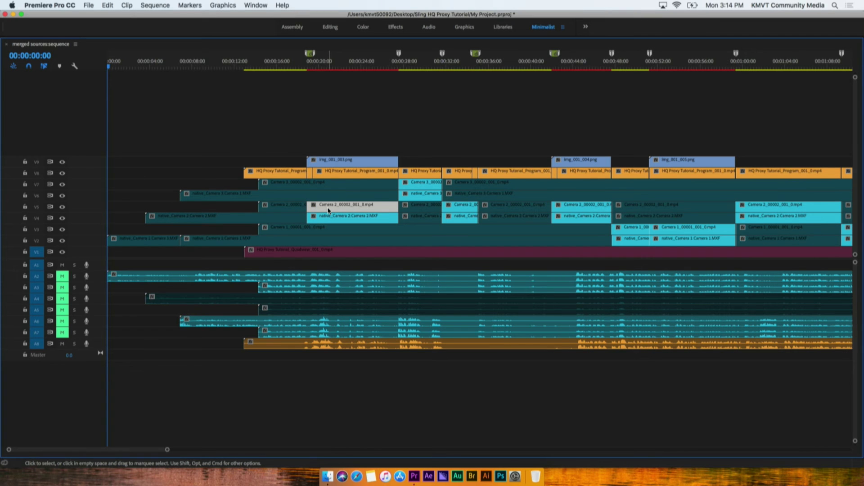
pyautogui.rightClick(328, 209)
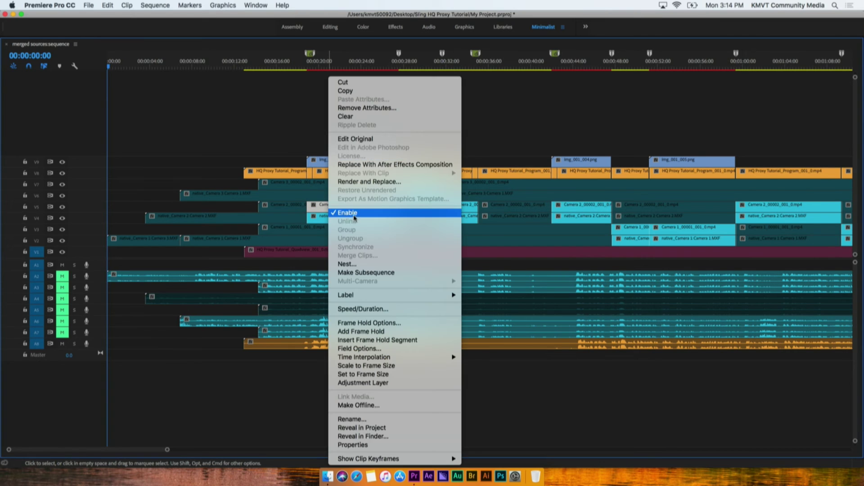
pyautogui.click(346, 216)
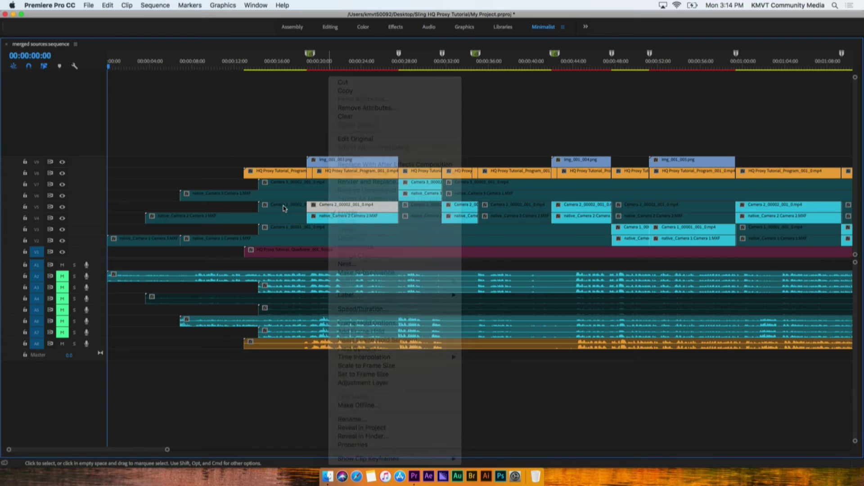
pyautogui.rightClick(284, 207)
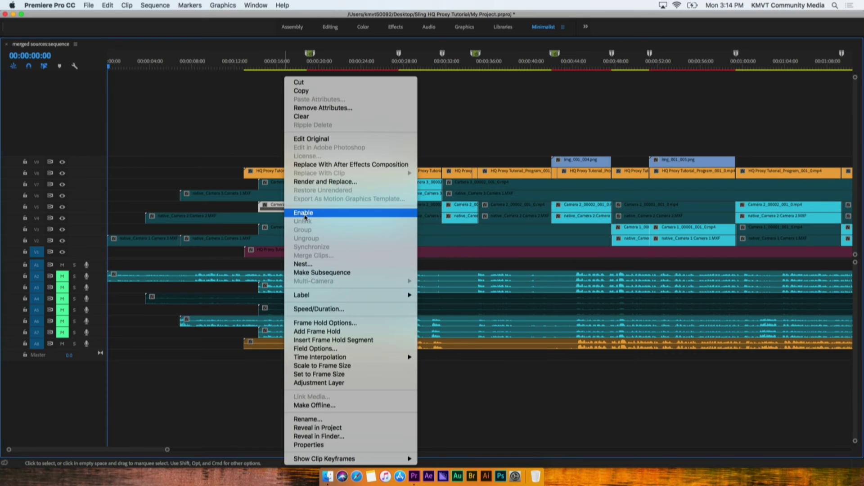
pyautogui.click(302, 217)
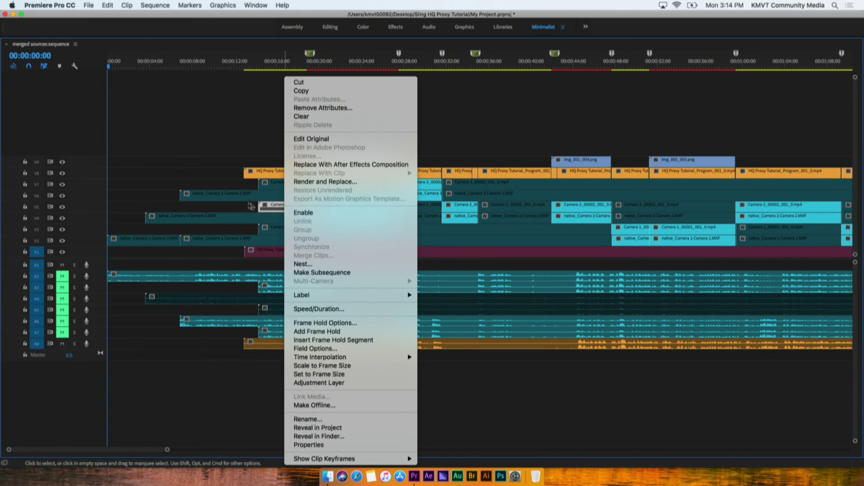
pyautogui.click(245, 209)
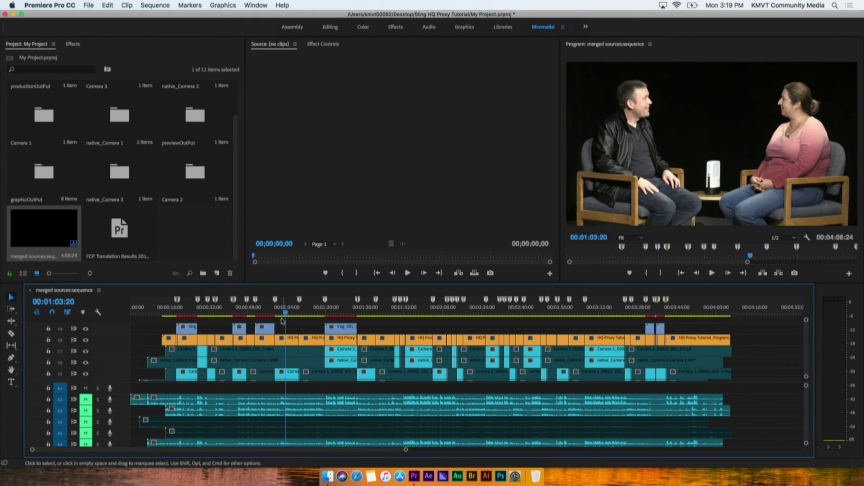
# Turn off track output for V8, V7, V5 and a lower track, then scrub to about 1:04
pyautogui.click(86, 343)
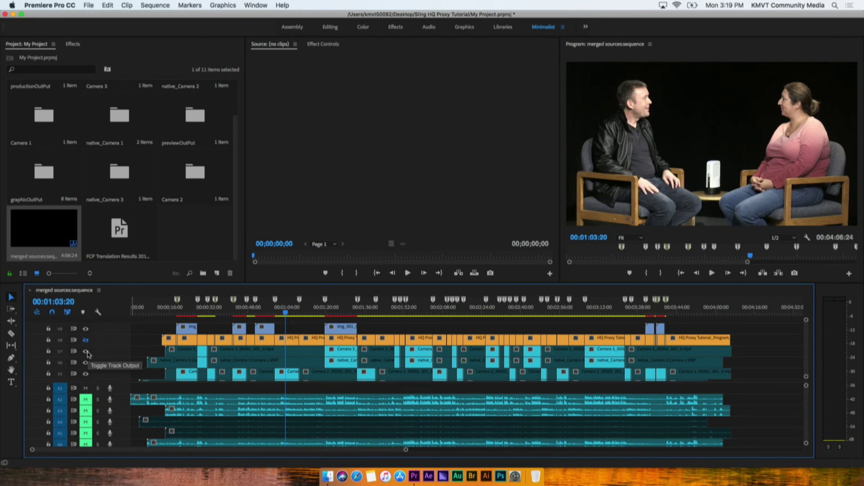
pyautogui.click(86, 352)
pyautogui.click(86, 374)
pyautogui.scroll(-3, 98, 369)
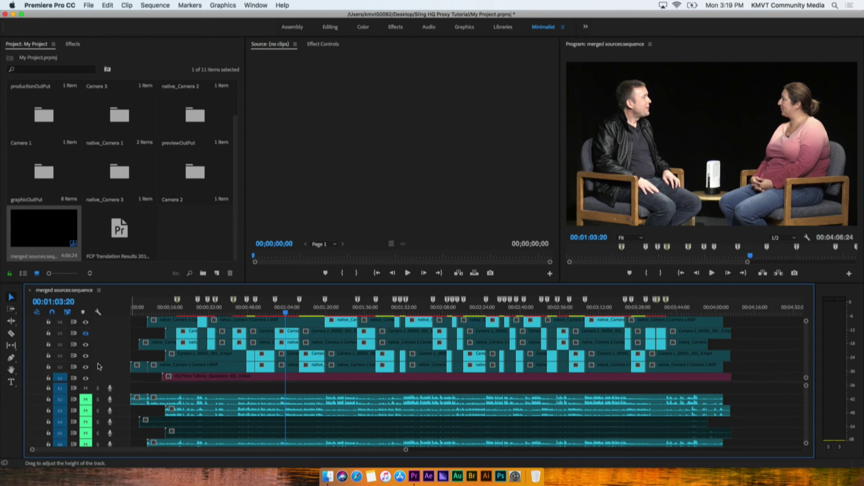
pyautogui.click(87, 354)
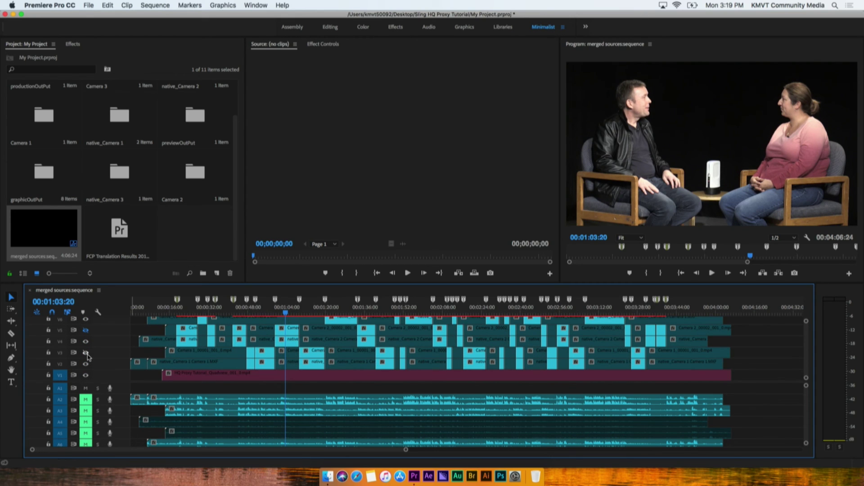
pyautogui.moveTo(285, 312)
pyautogui.mouseDown()
pyautogui.moveTo(226, 315)
pyautogui.moveTo(321, 319)
pyautogui.moveTo(288, 314)
pyautogui.mouseUp()
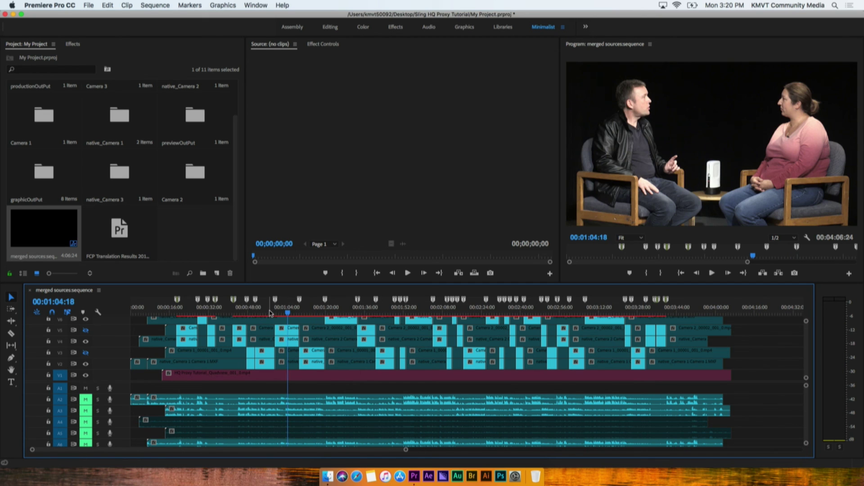